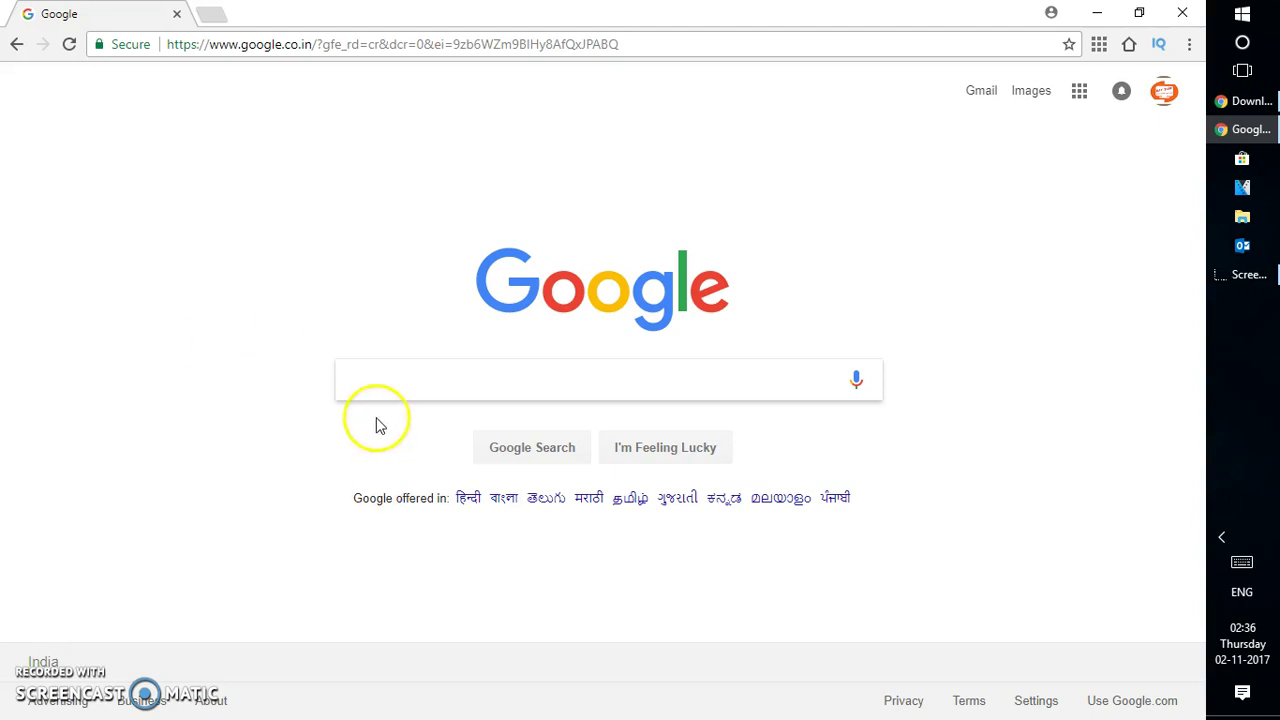
Search Google for "vlc media player".
left_click(379, 387)
type("VL")
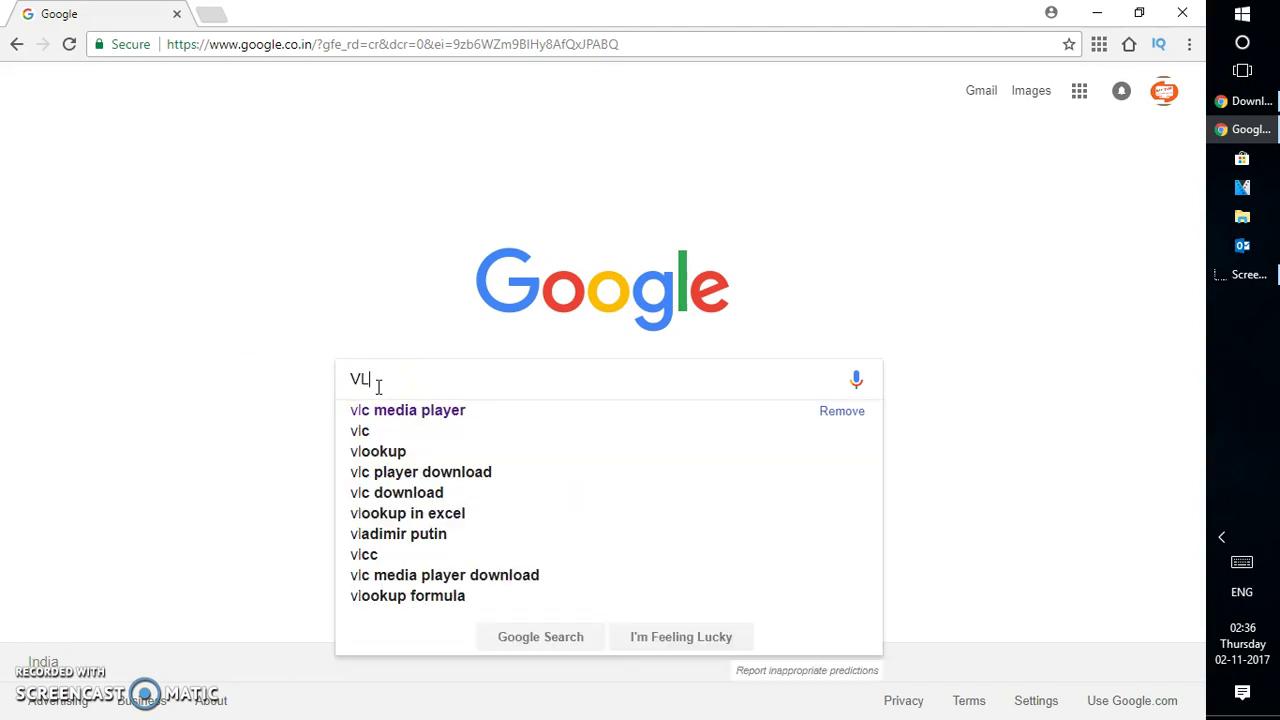
type("C me")
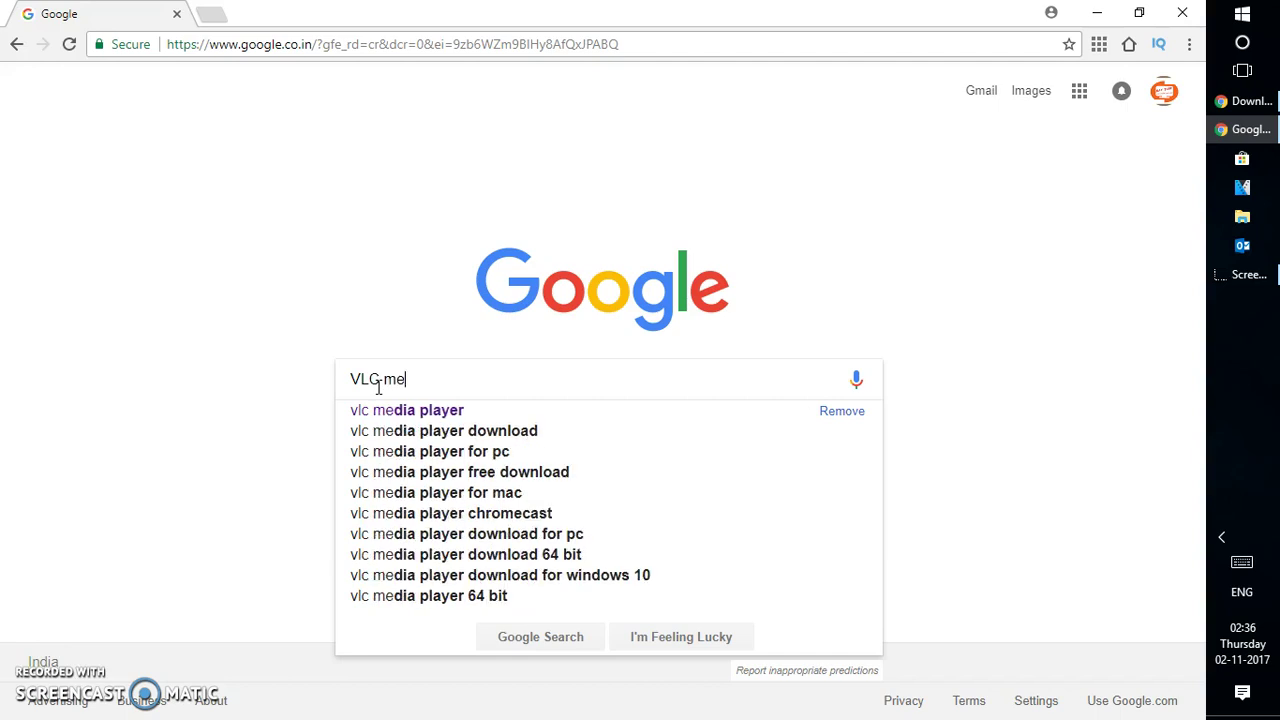
type("dia")
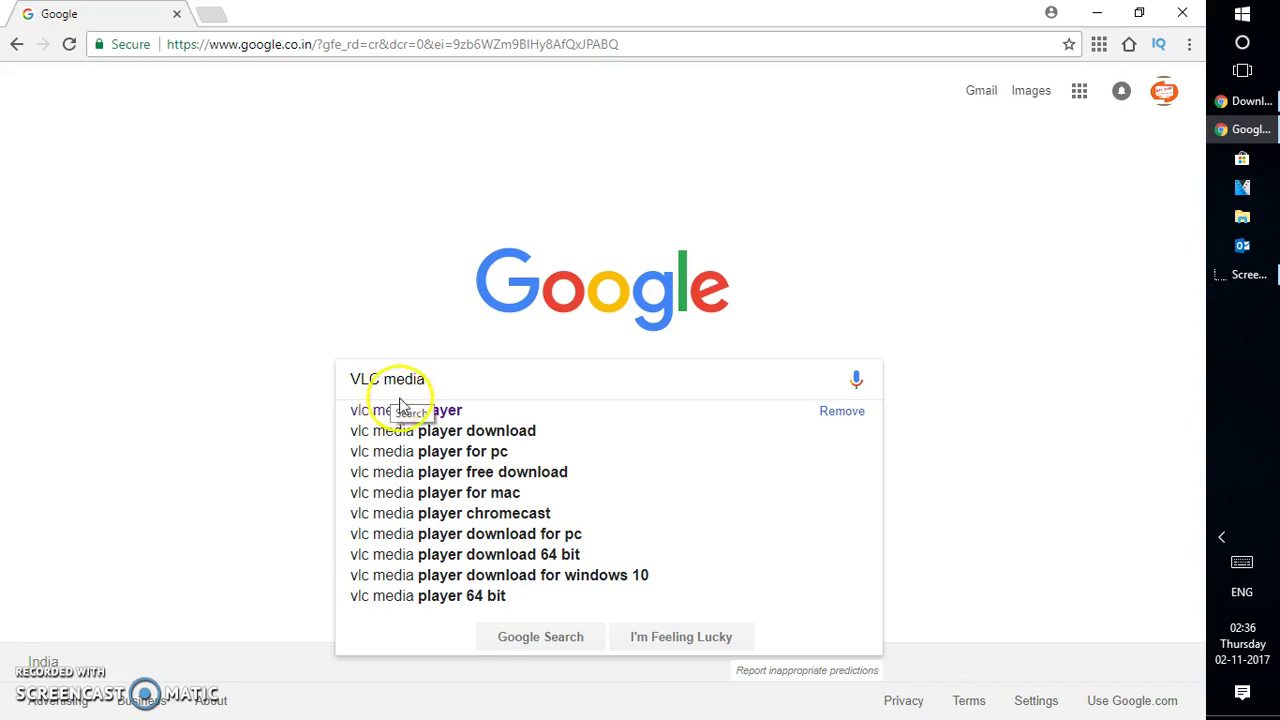
left_click(410, 411)
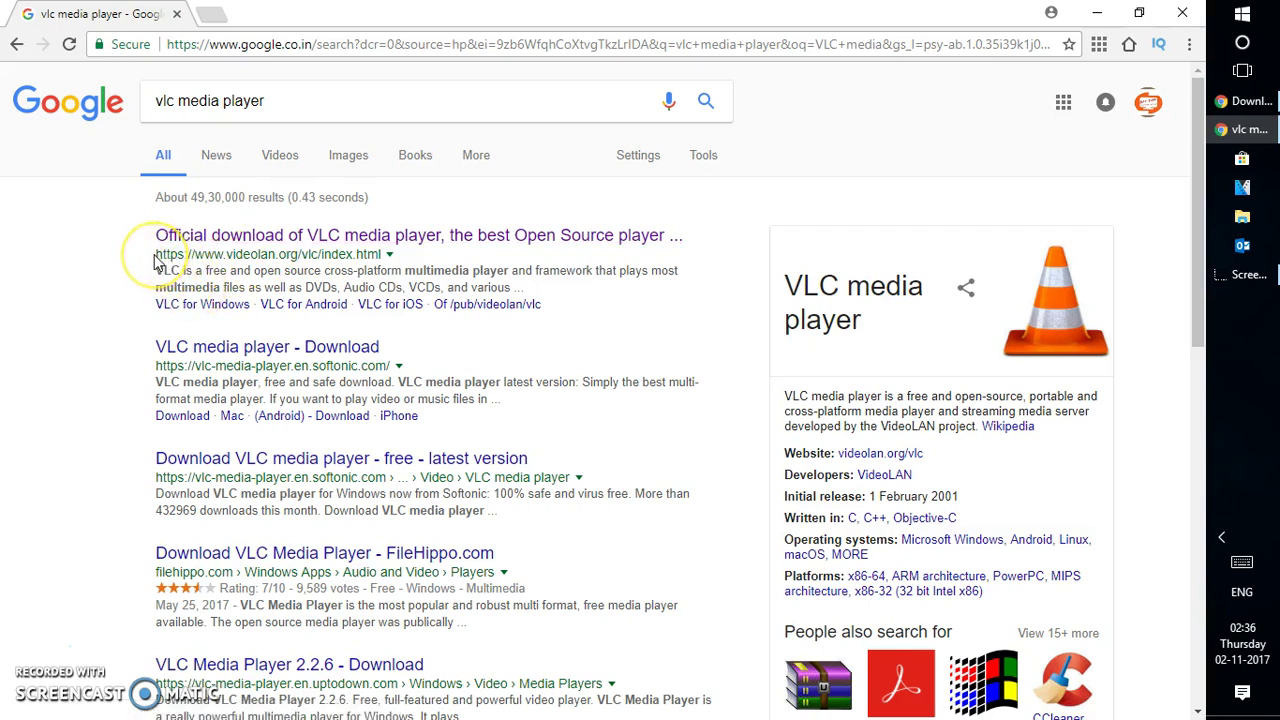
Open the official VideoLAN page from the search results and download VLC for Windows.
left_click_drag(155, 254, 420, 257)
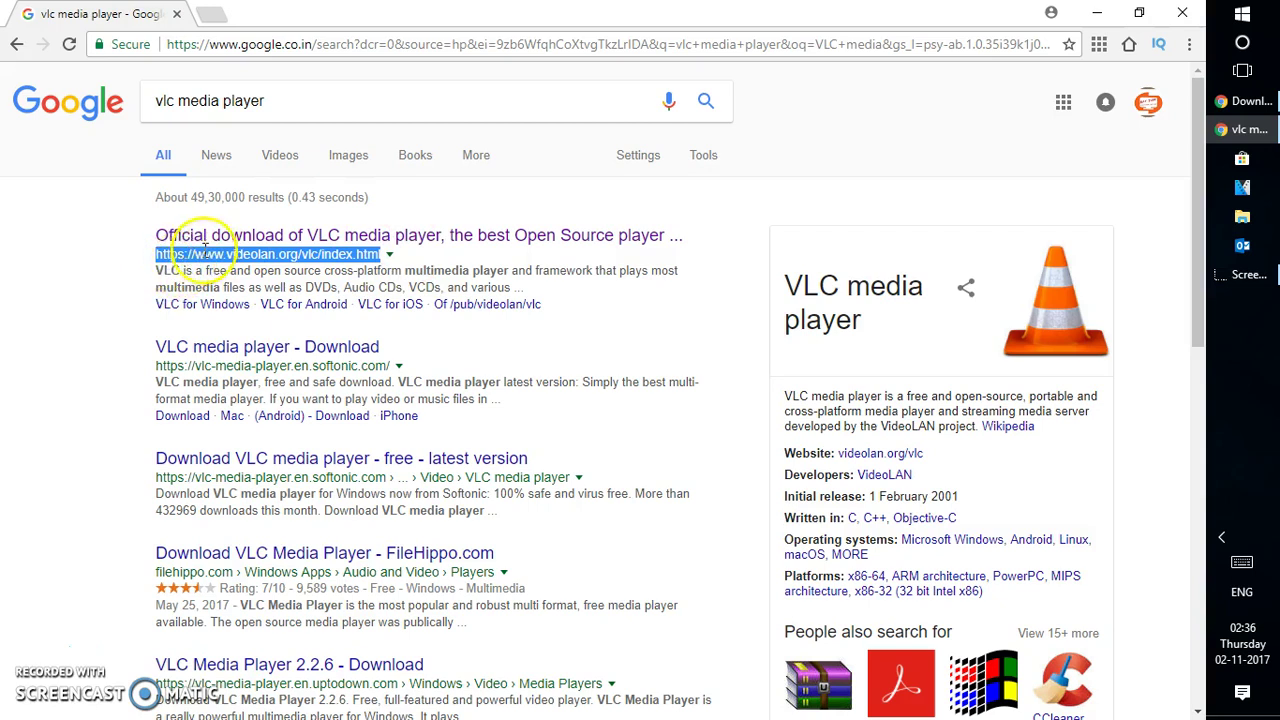
left_click(270, 234)
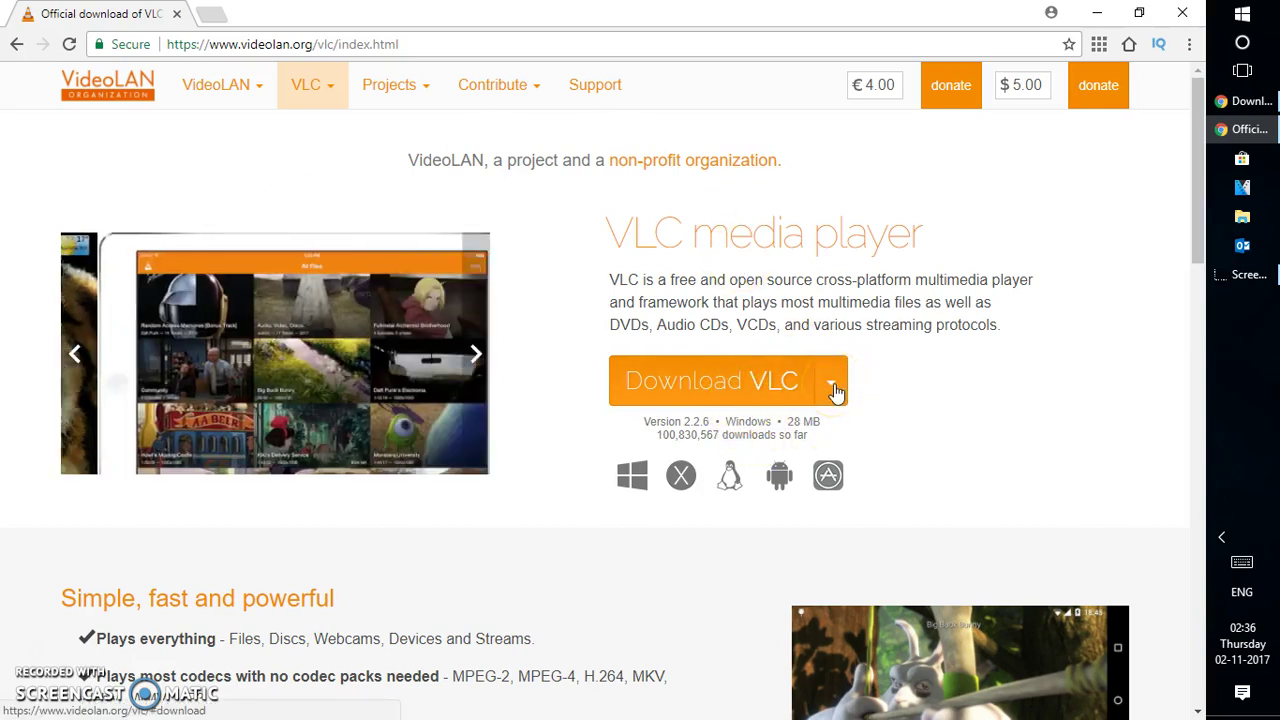
left_click(835, 390)
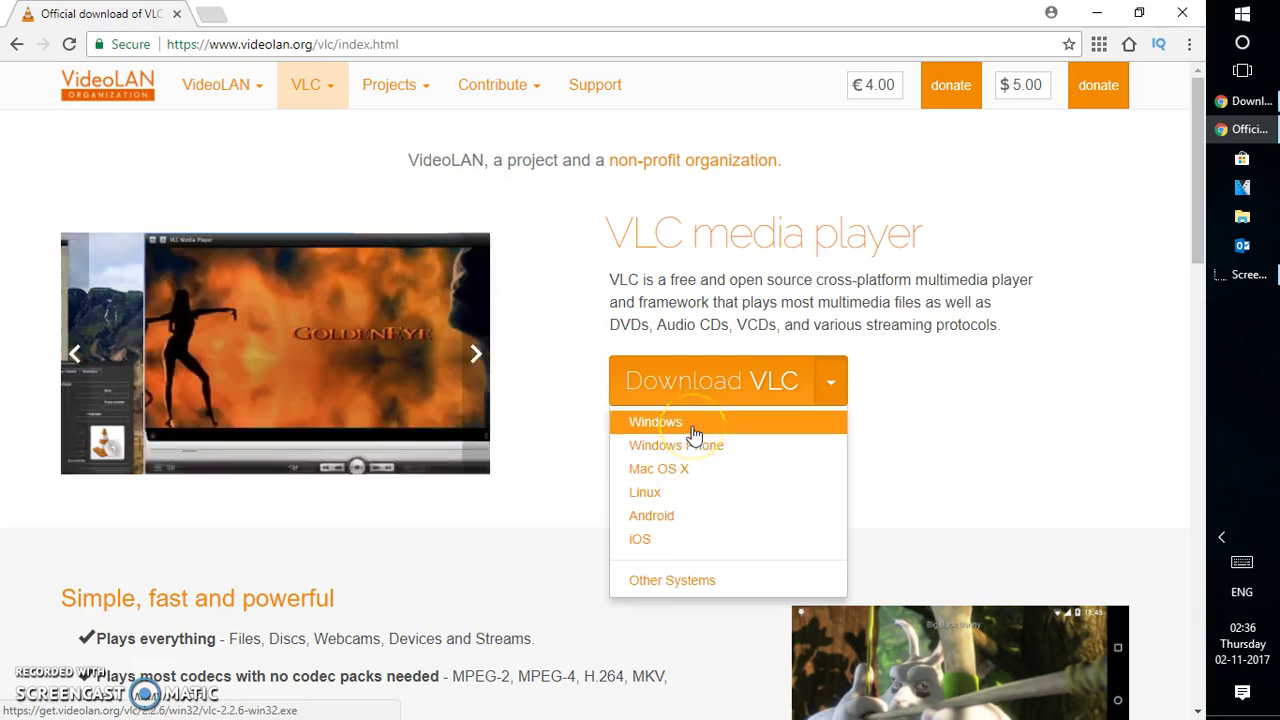
left_click(695, 428)
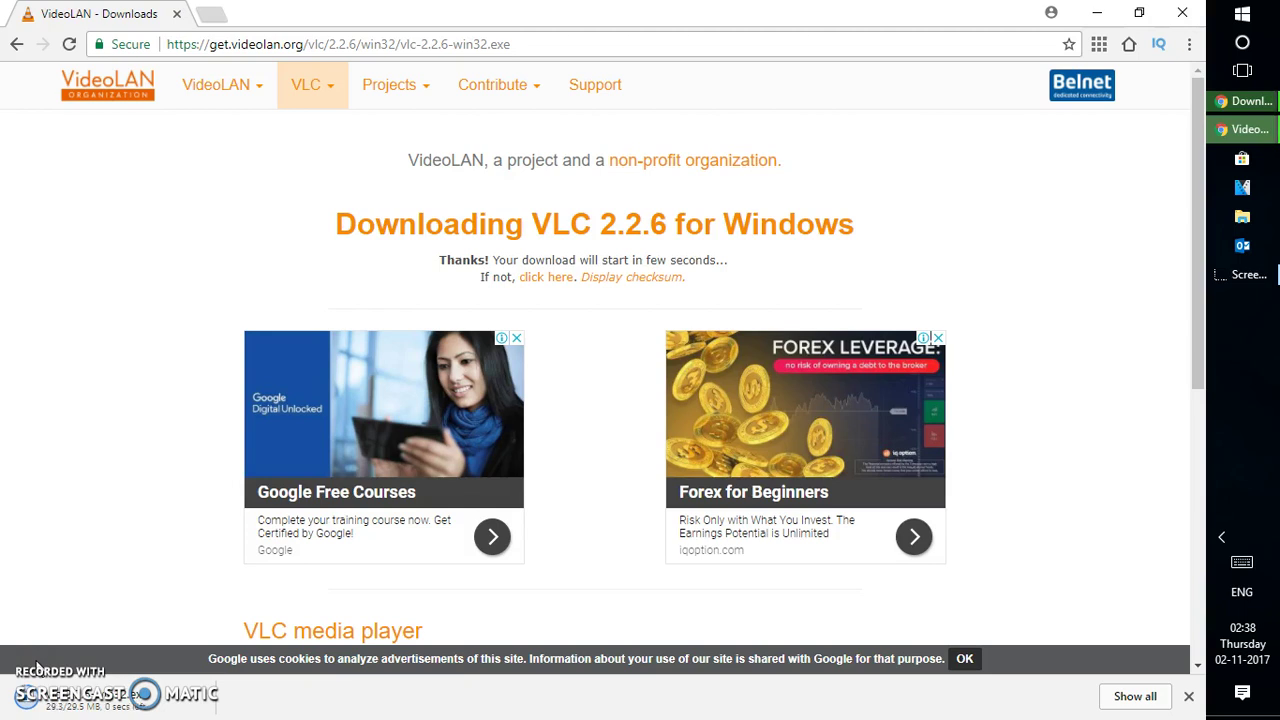
Run the downloaded installer vlc-2.2.6-win32.exe.
left_click(70, 695)
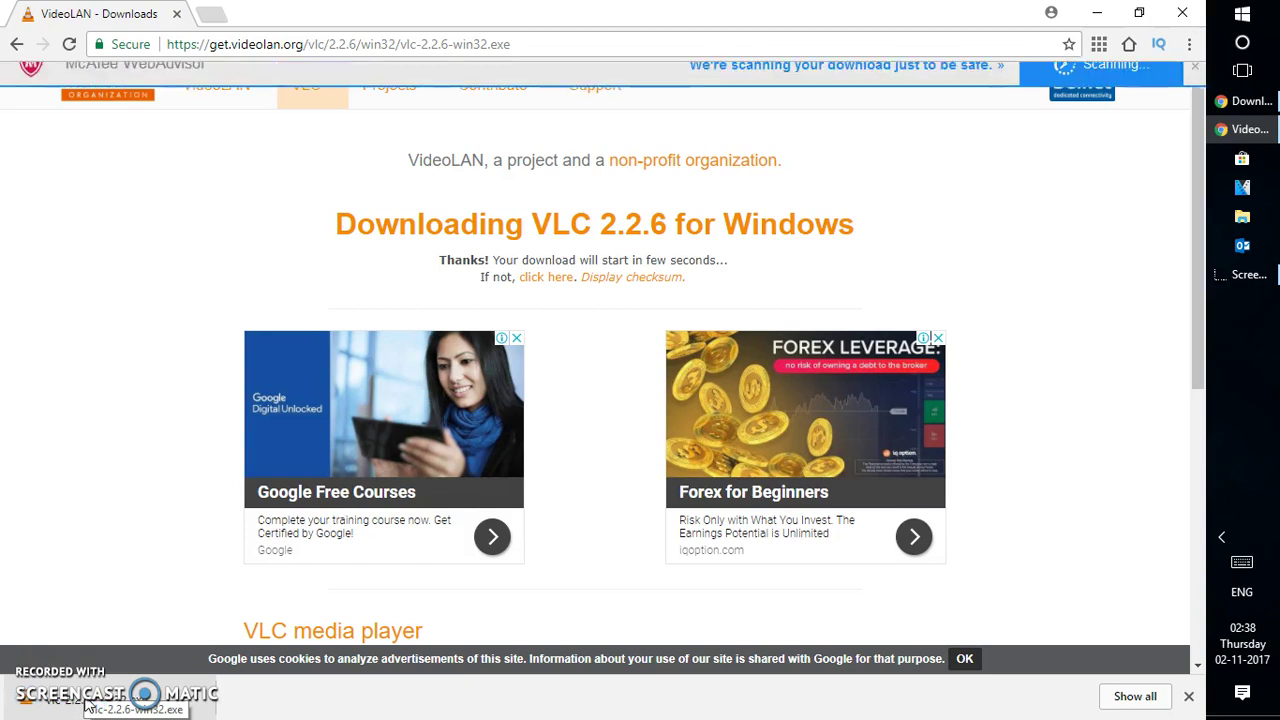
left_click(320, 512)
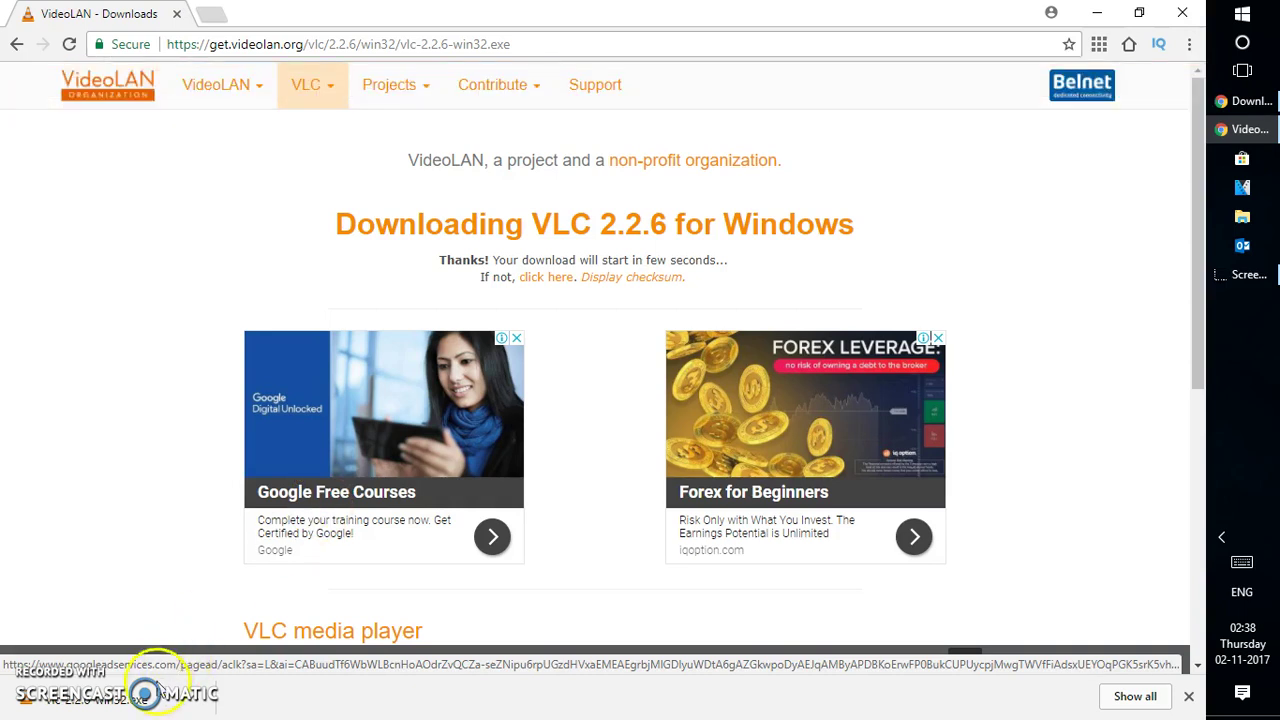
left_click(245, 491)
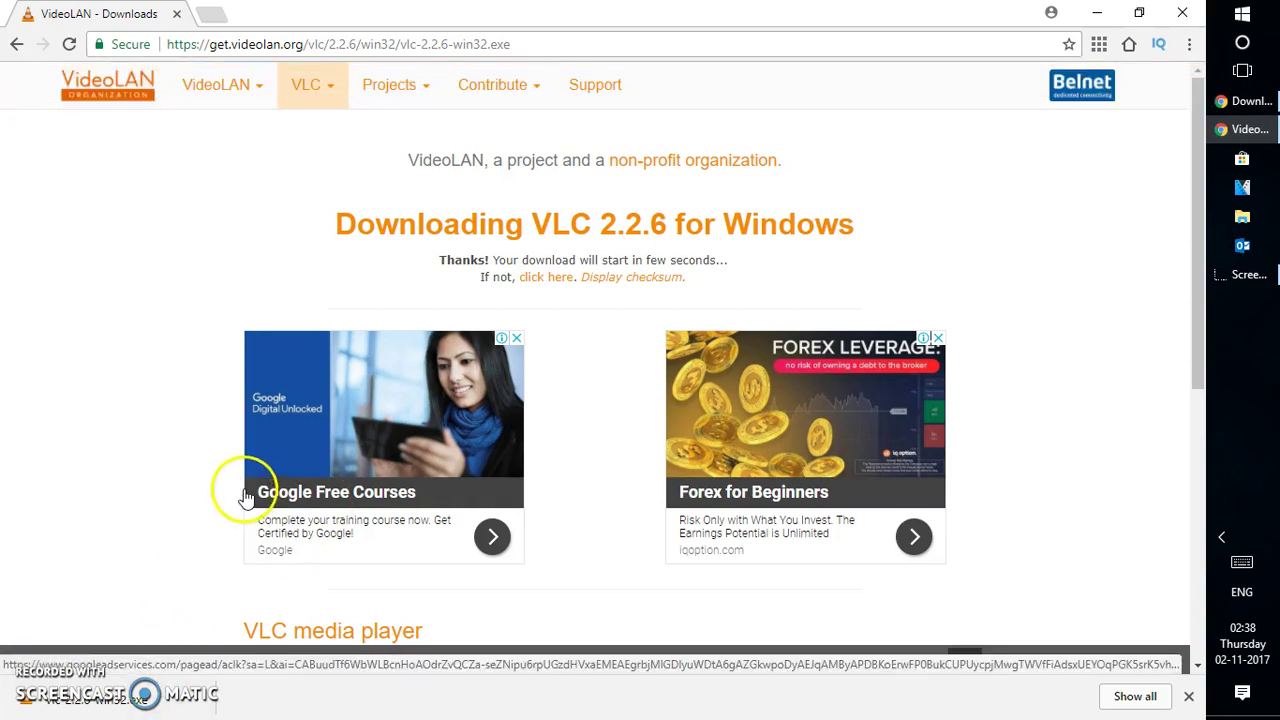
left_click(80, 710)
left_click(364, 328)
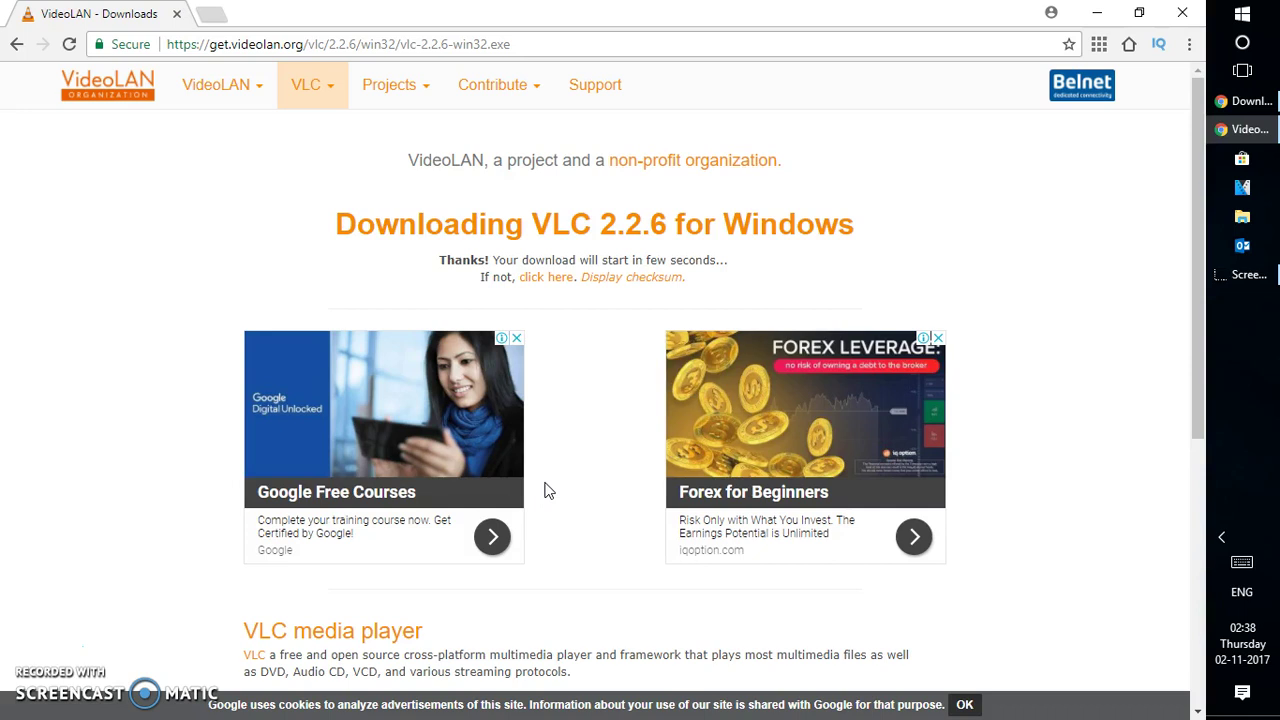
left_click(677, 386)
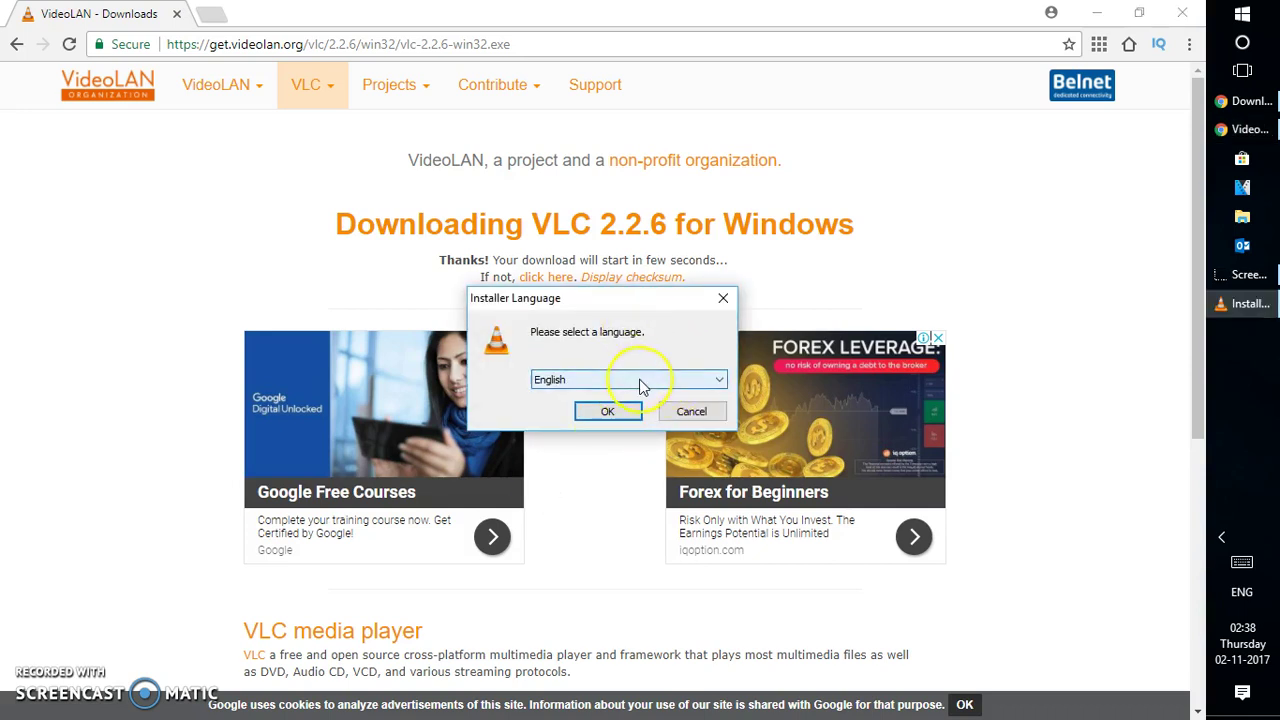
Choose English as the installer language and continue to the VLC media player setup wizard.
left_click(641, 383)
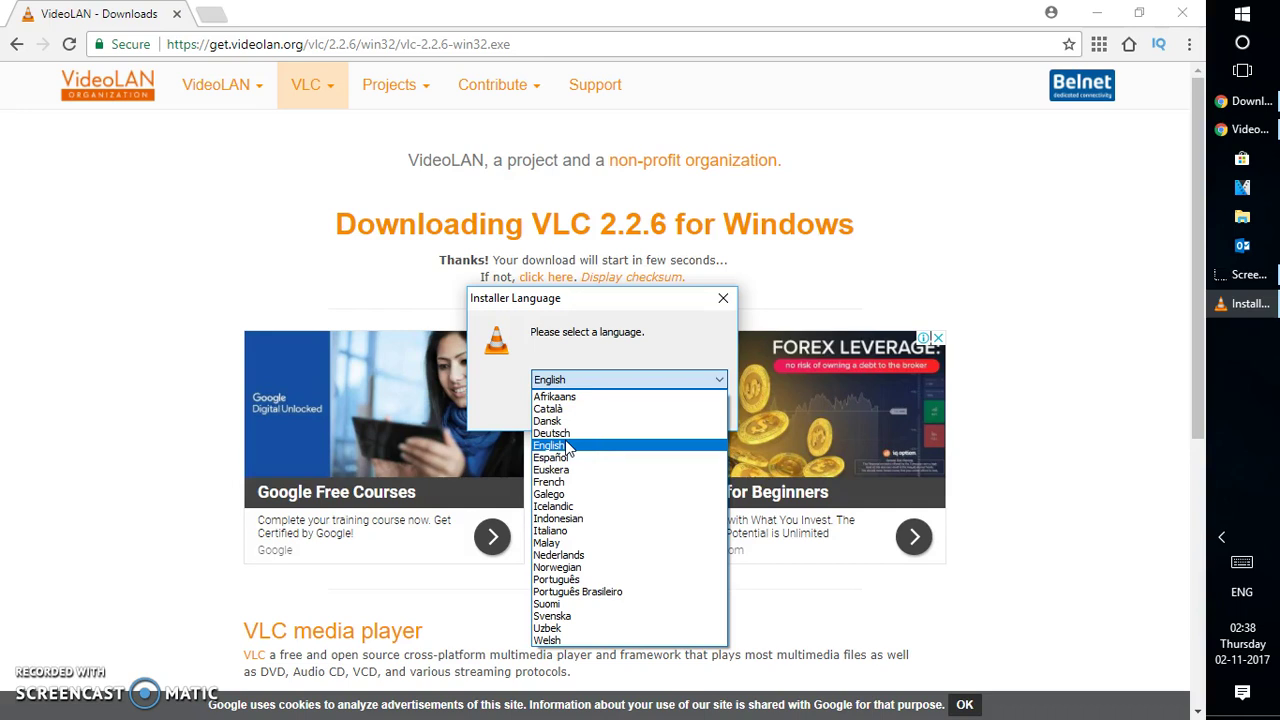
left_click(566, 447)
left_click(607, 411)
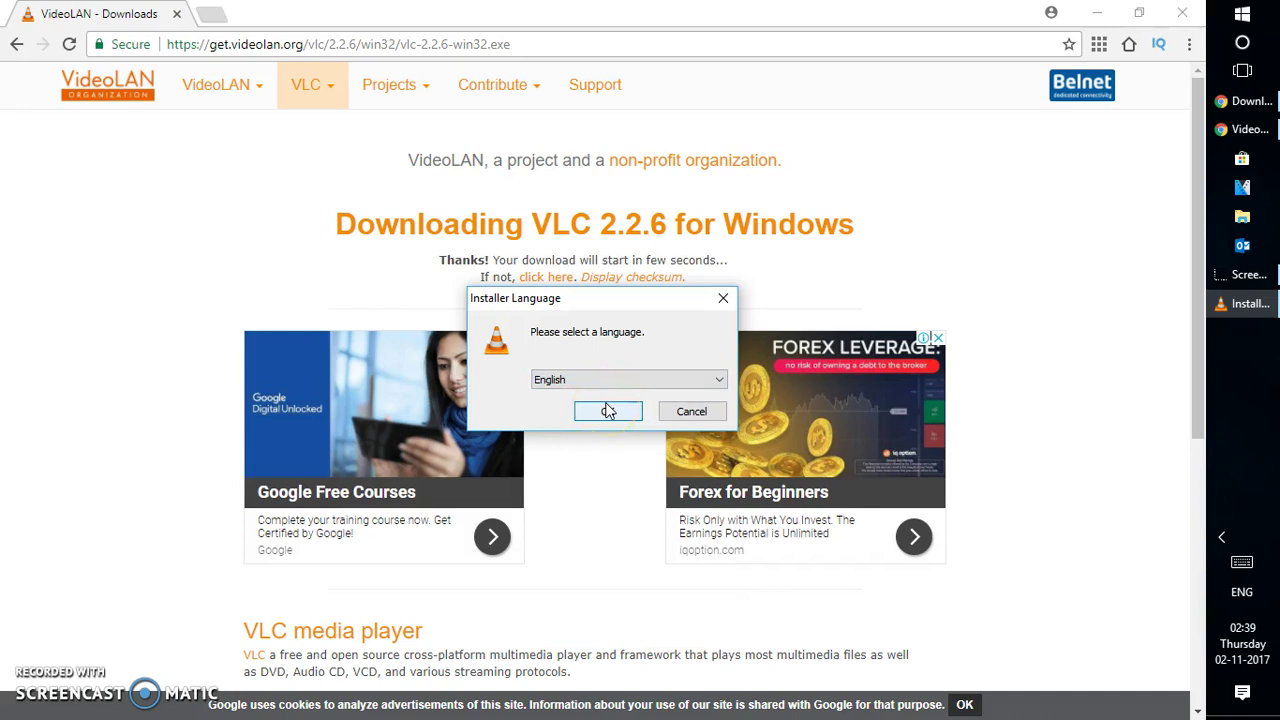
left_click(608, 411)
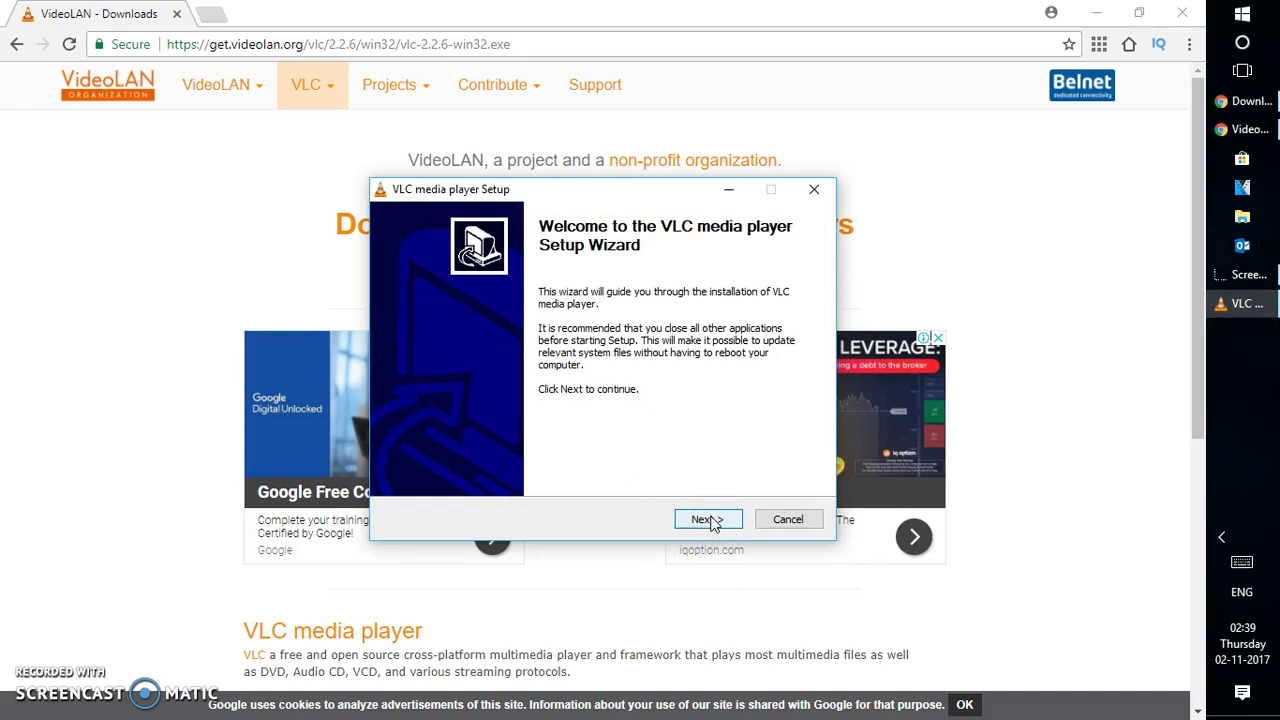
Proceed past the welcome page, review the license agreement to its end, and accept it.
left_click(707, 520)
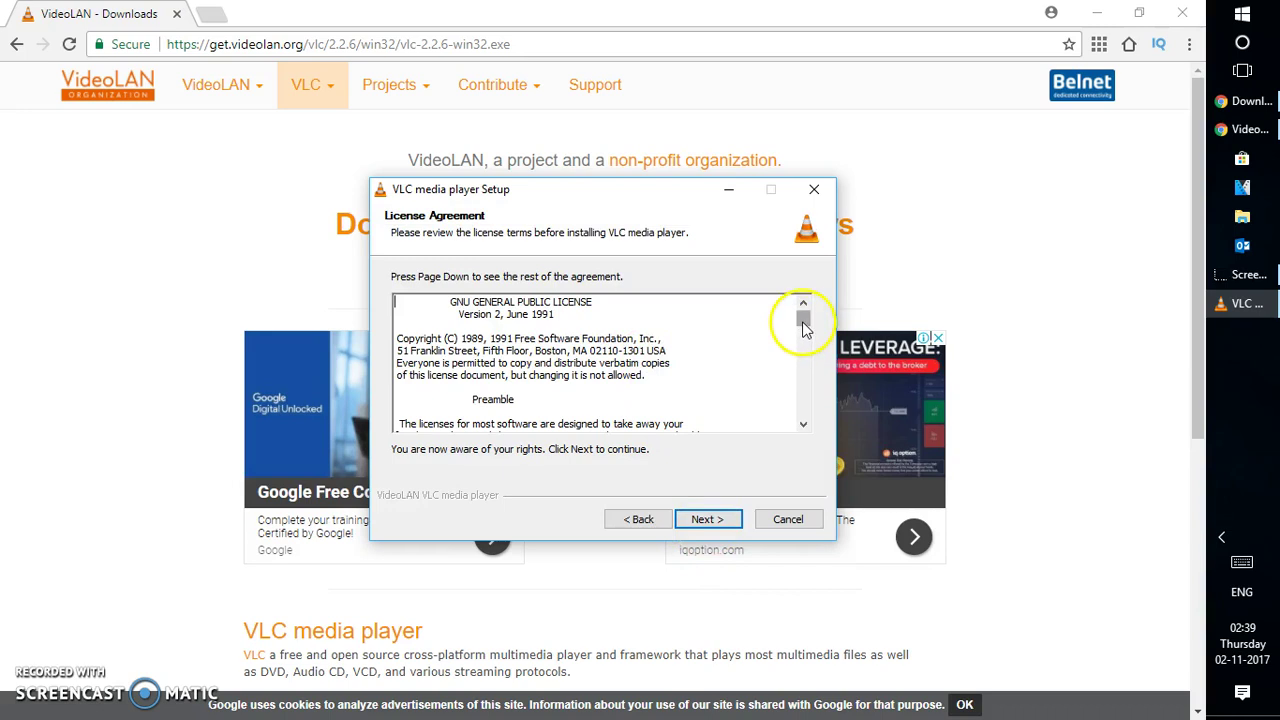
left_click_drag(803, 320, 797, 412)
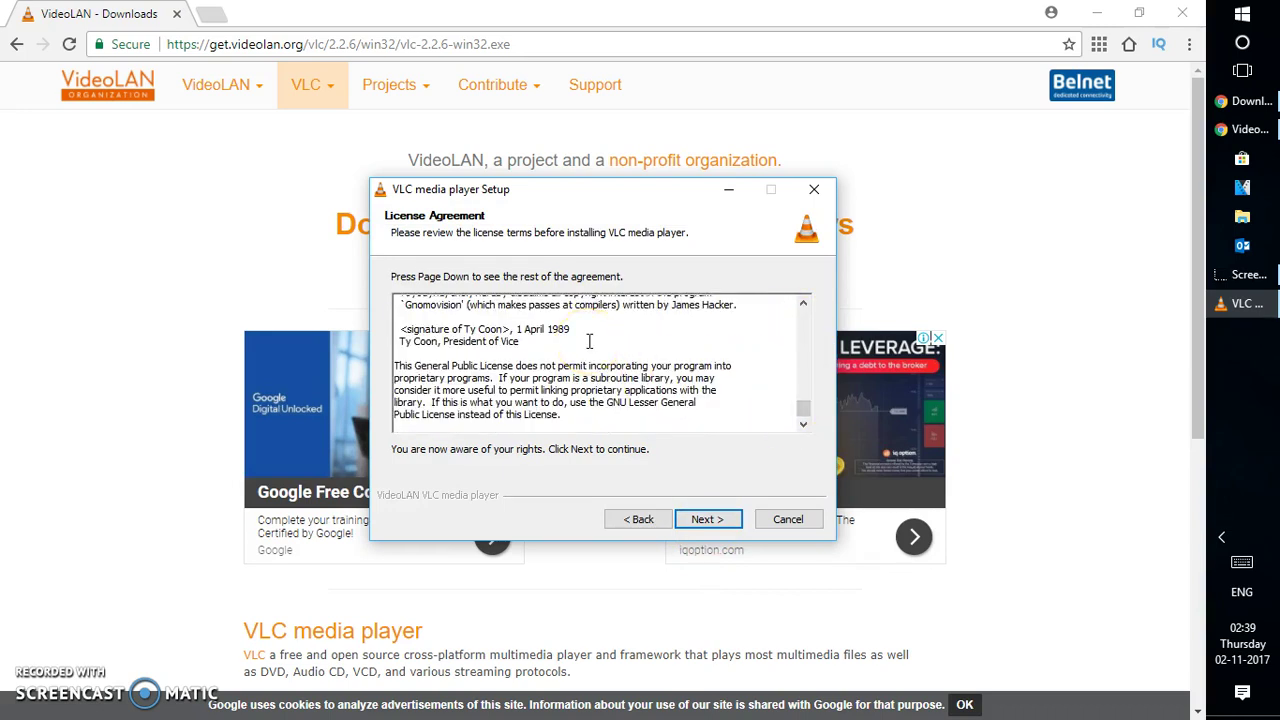
left_click(706, 519)
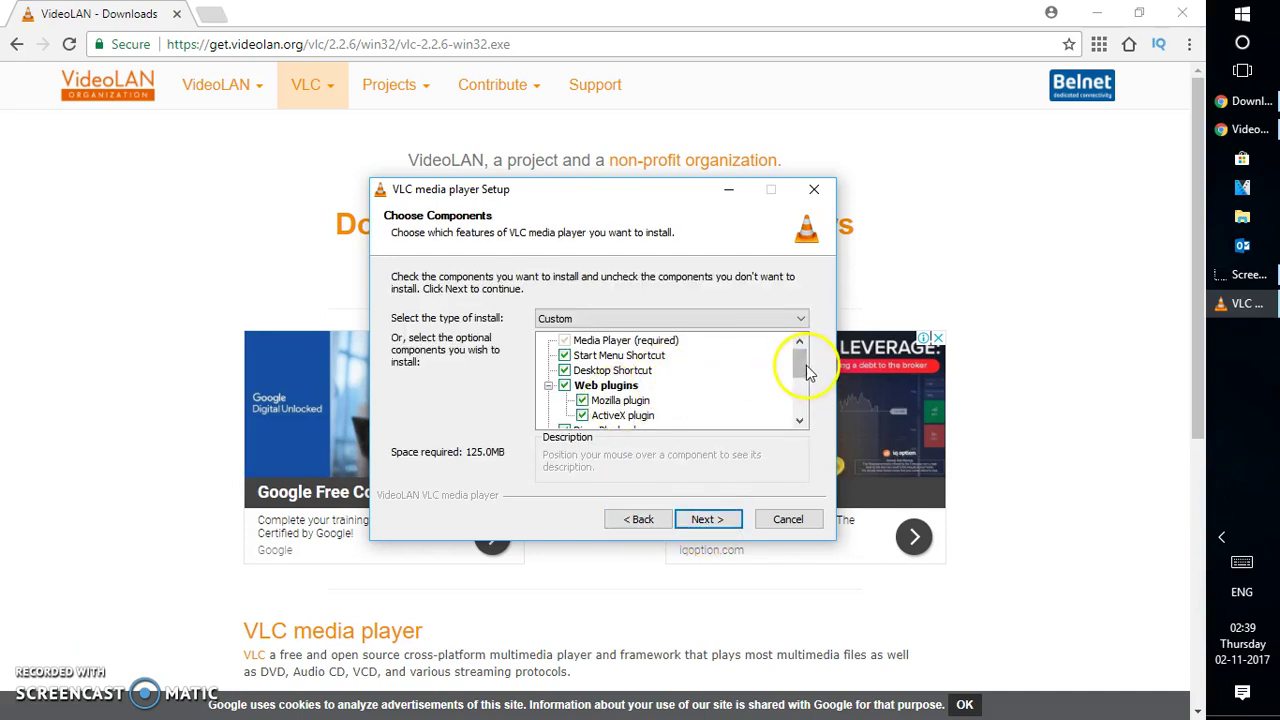
Review the optional components and continue with the preselected Custom install.
mouse_move(805, 368)
left_mouse_down()
mouse_move(800, 398)
mouse_move(806, 343)
left_mouse_up()
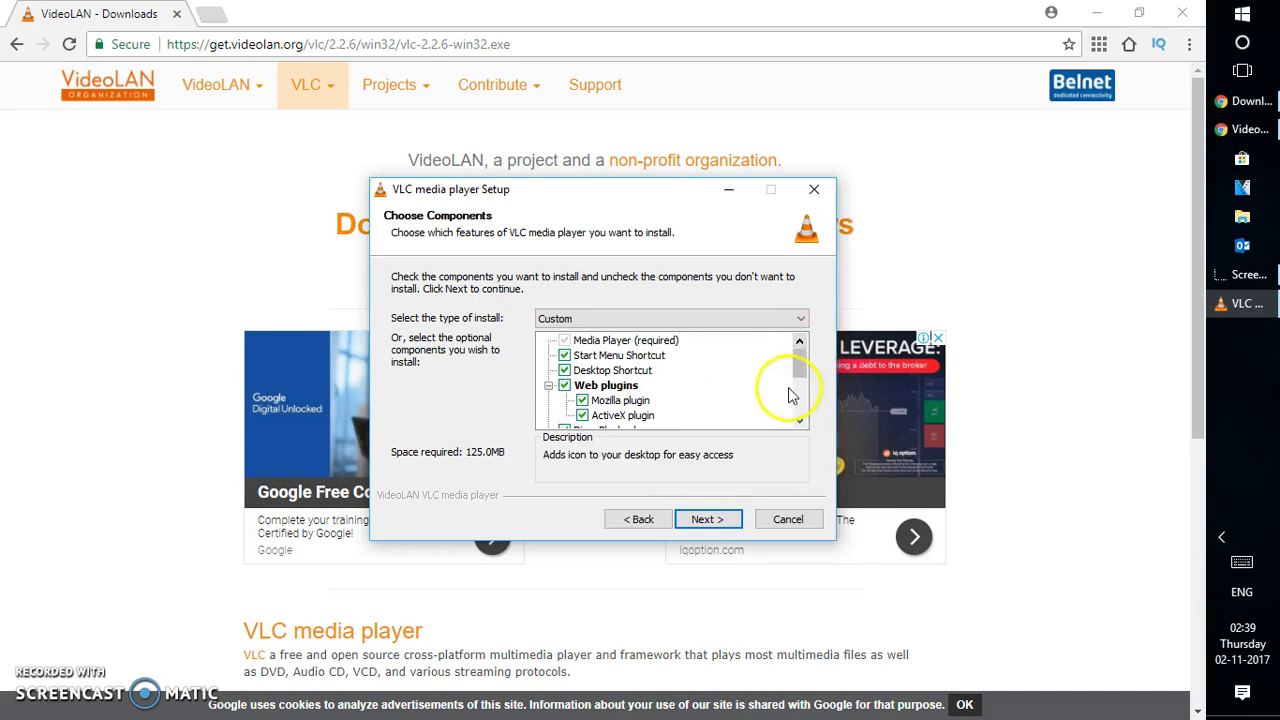
left_click_drag(800, 372, 805, 341)
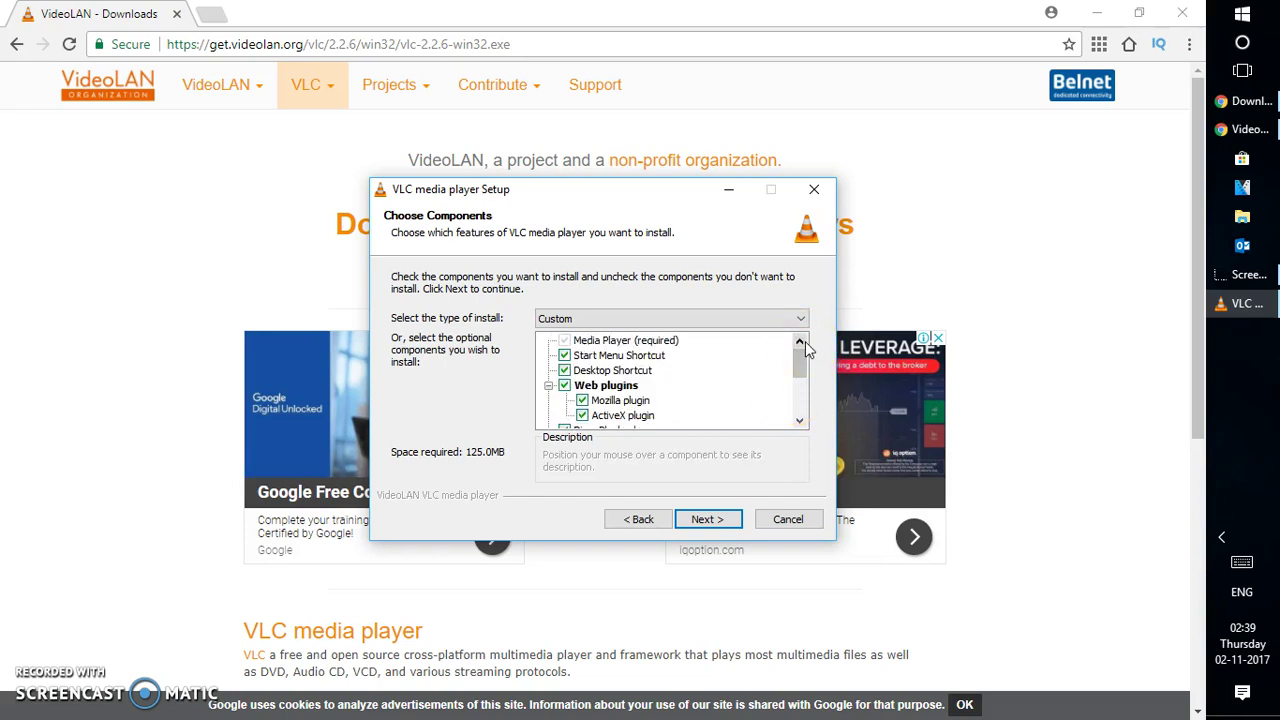
left_click(716, 528)
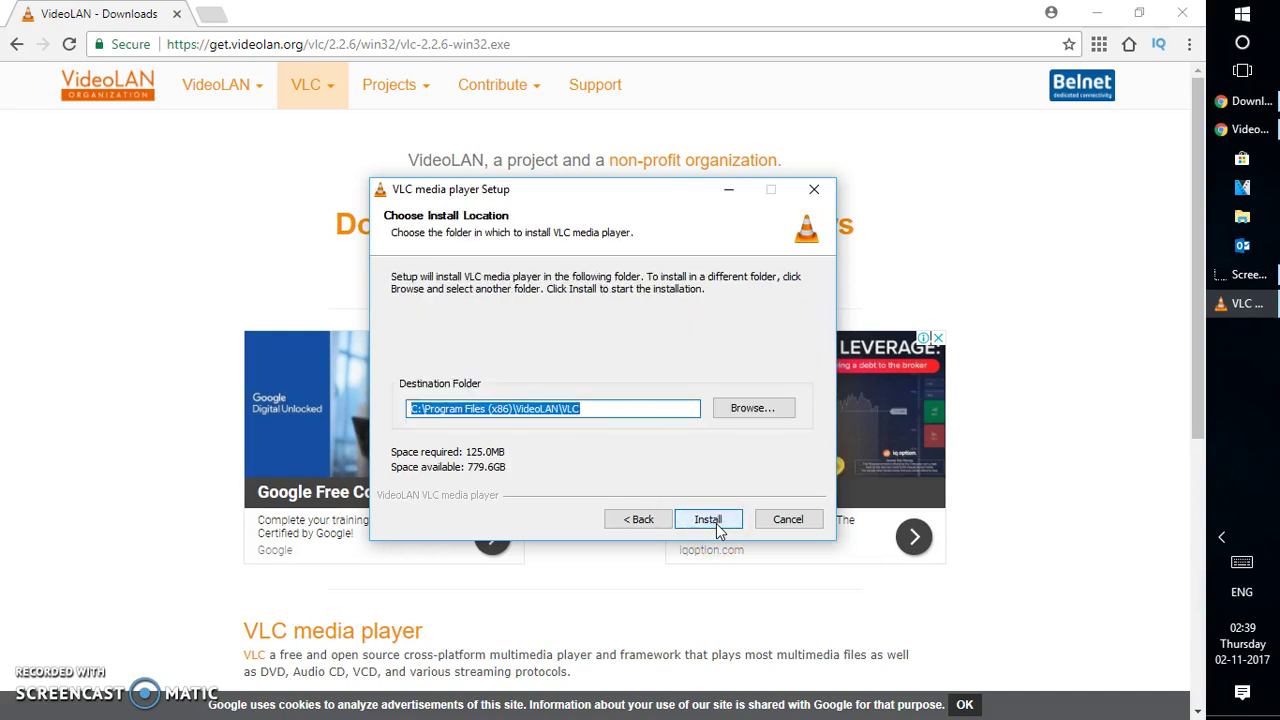
left_click(624, 421)
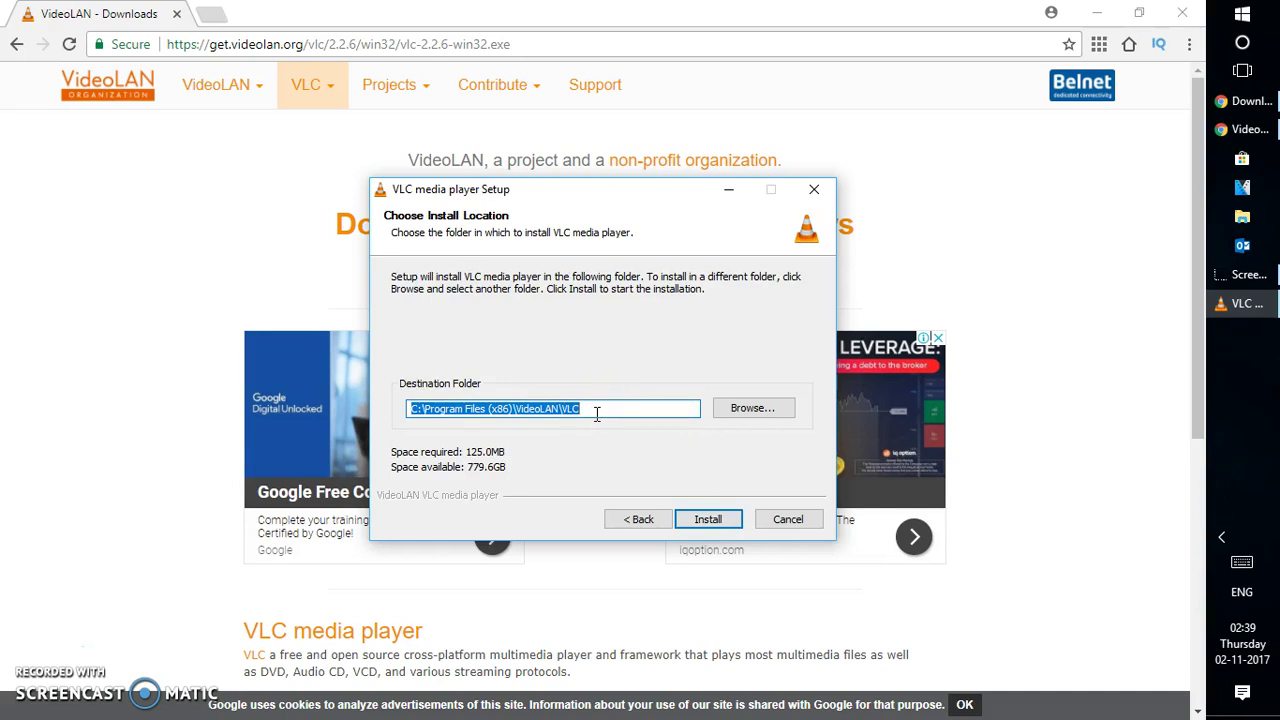
left_click(762, 408)
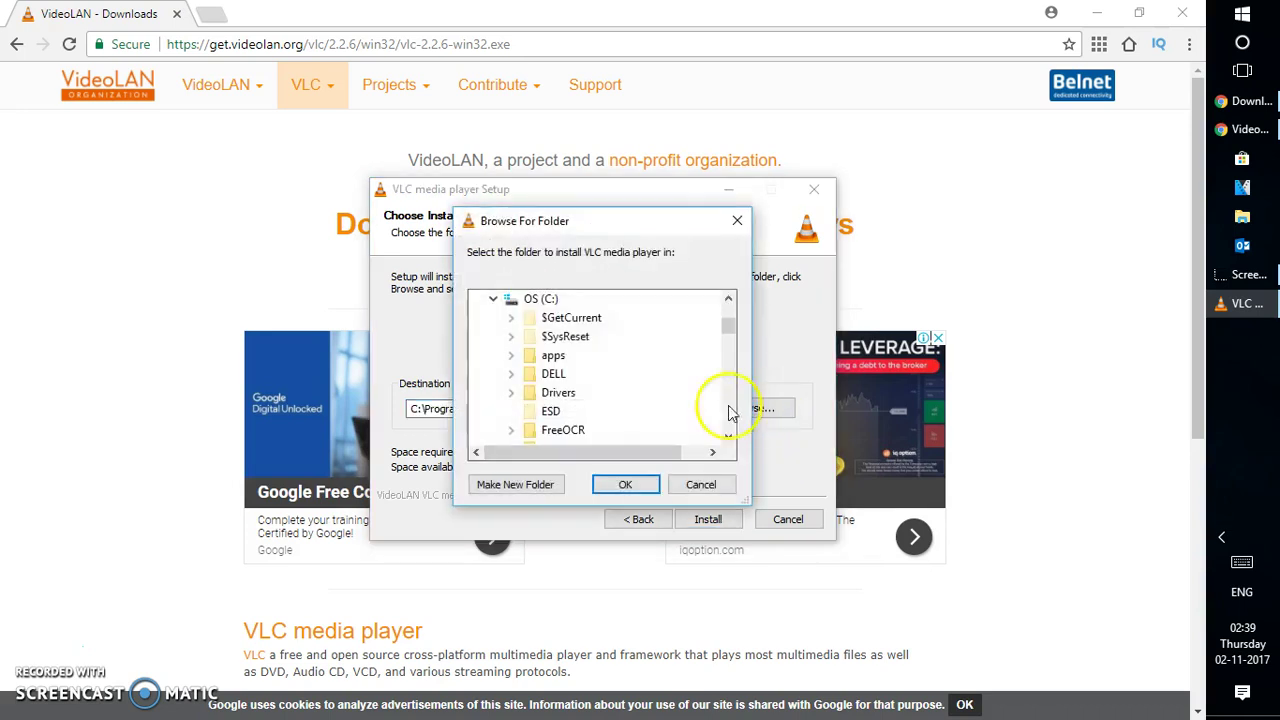
left_click(701, 485)
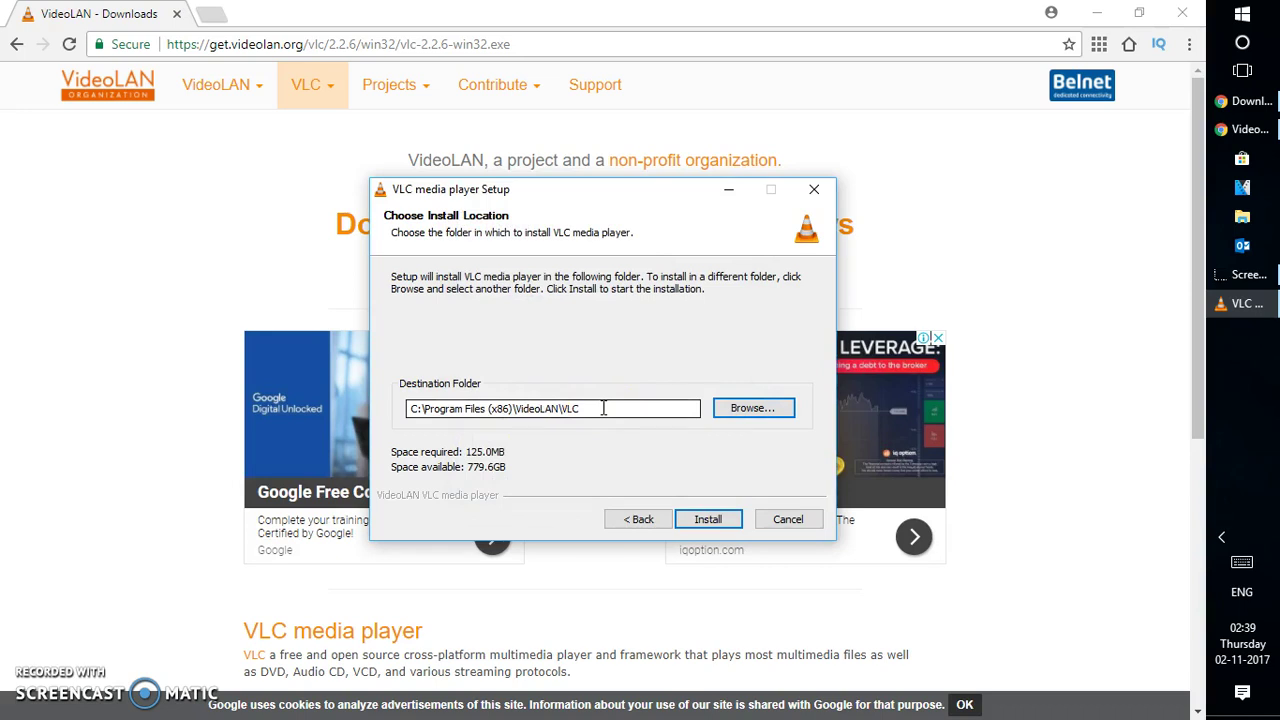
Install VLC in C:\Program Files (x86)\VideoLAN\VLC and finish the setup with Run VLC media player enabled.
left_click(715, 526)
left_click(600, 368)
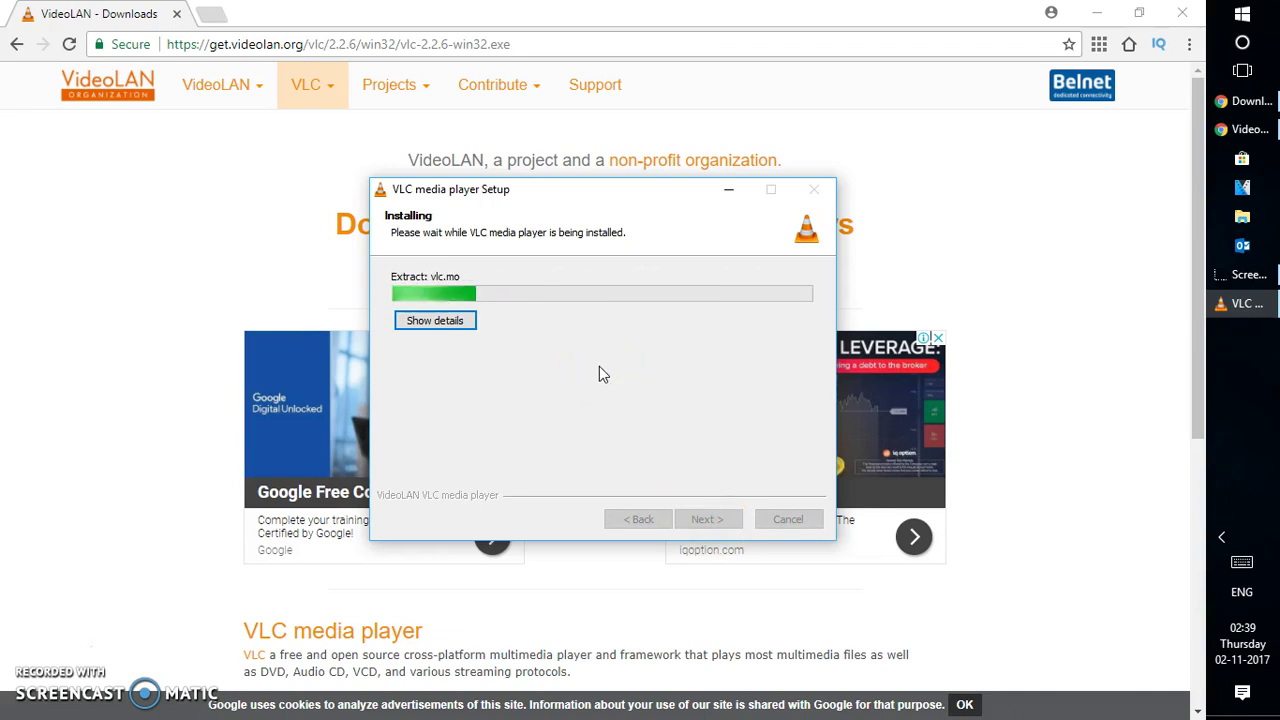
left_click(437, 321)
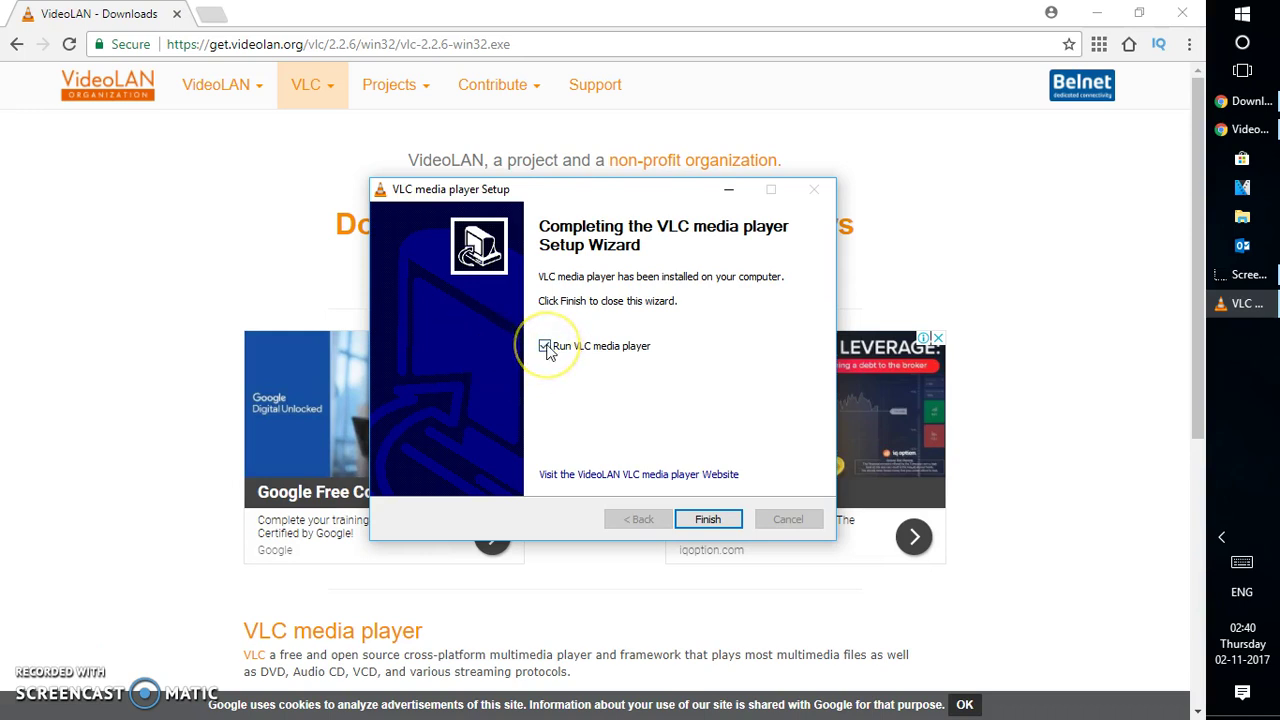
left_click(708, 519)
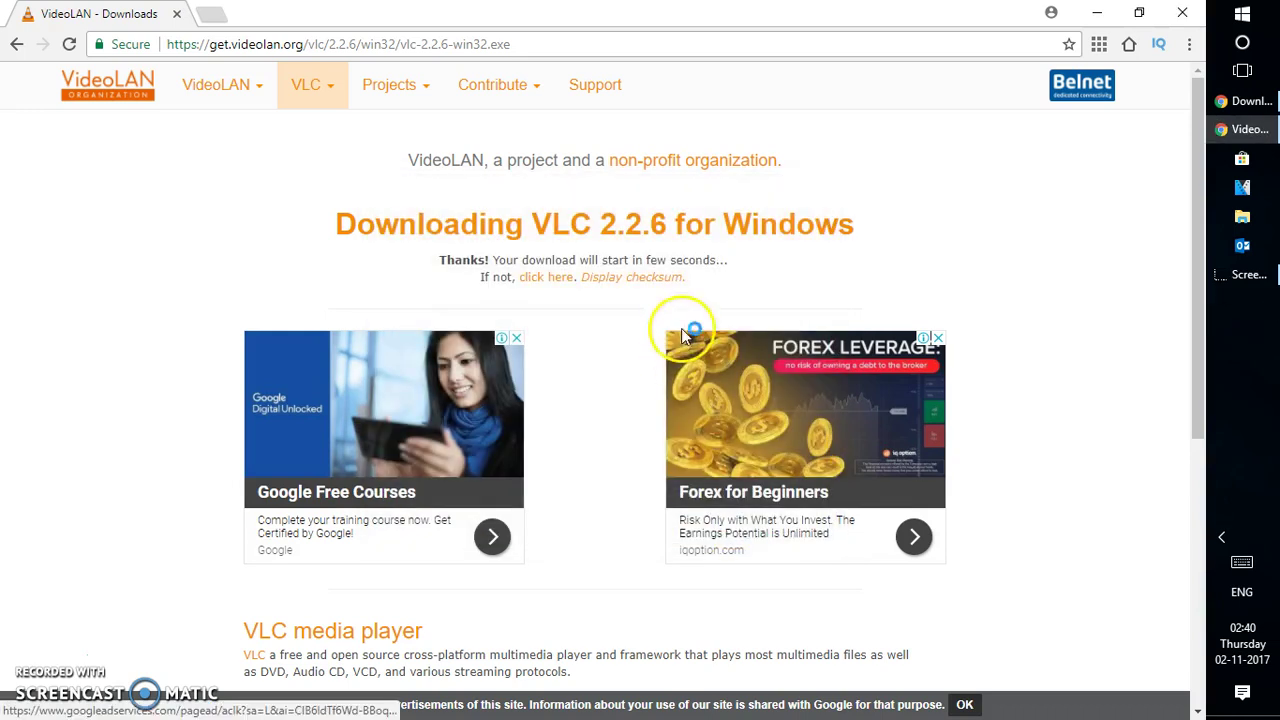
Accept VLC's privacy and network access policy with metadata access and update checks allowed, and close the player.
key("super+d")
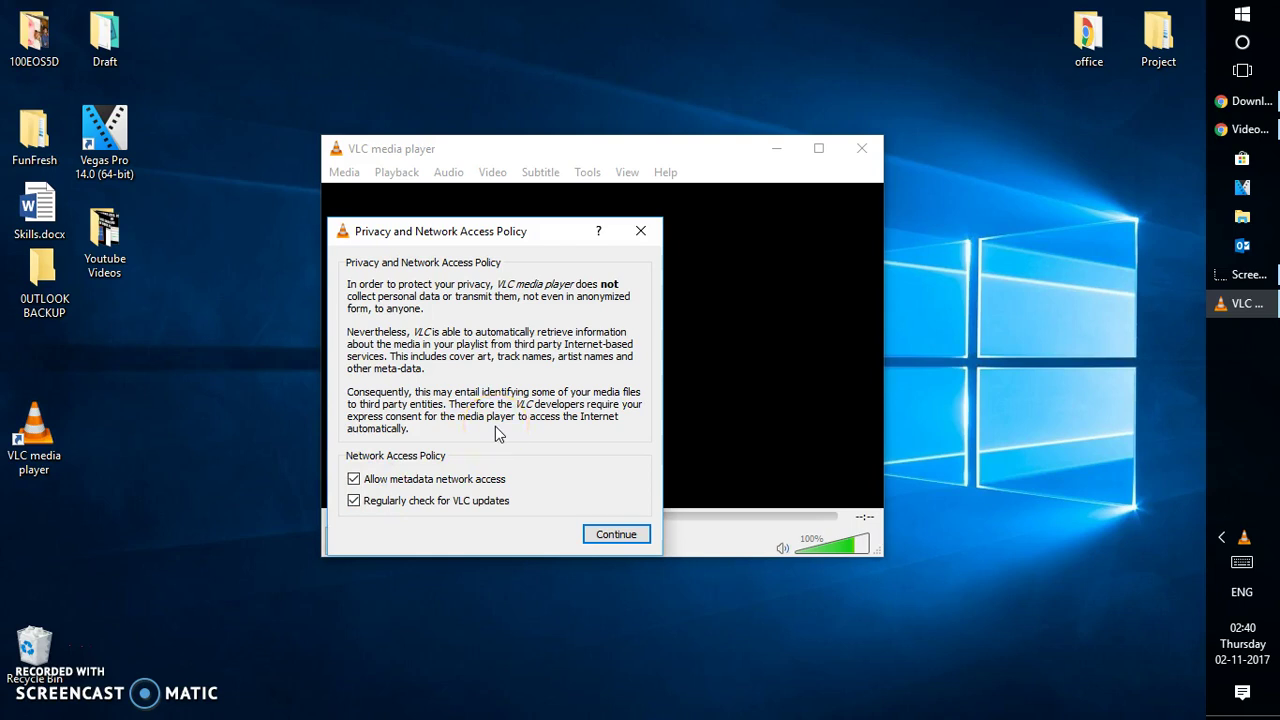
left_click(616, 535)
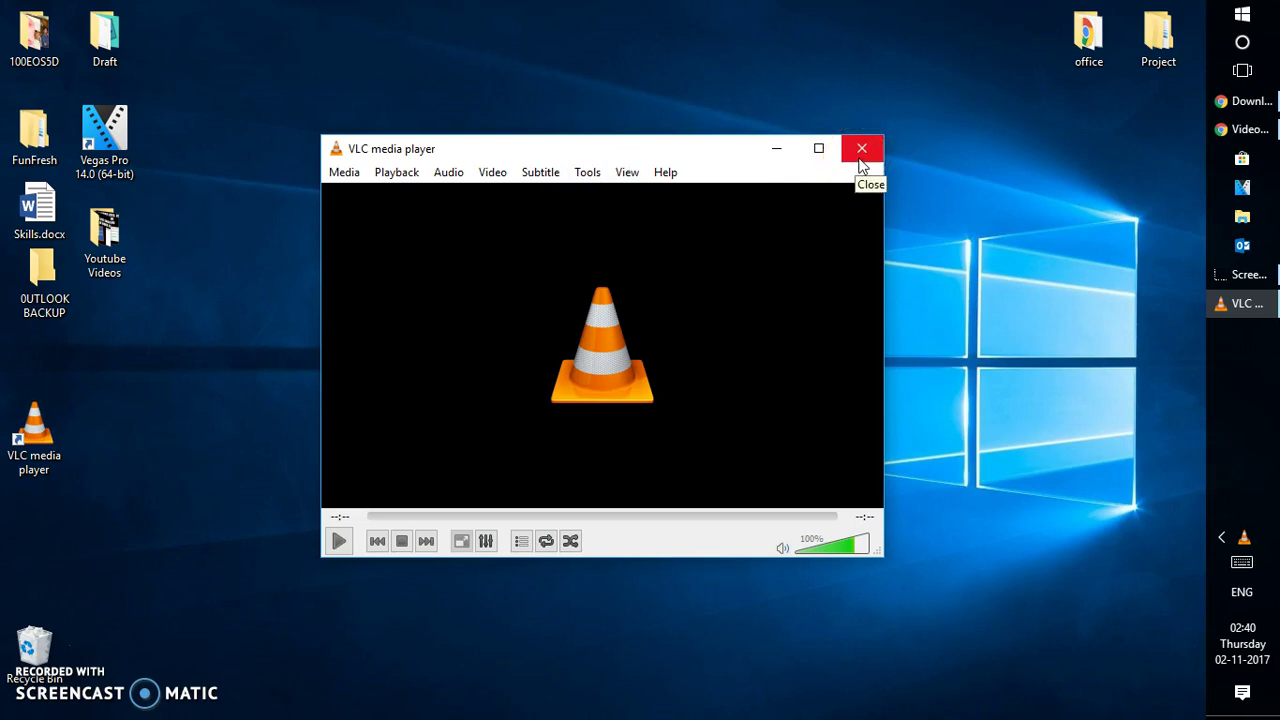
left_click(861, 150)
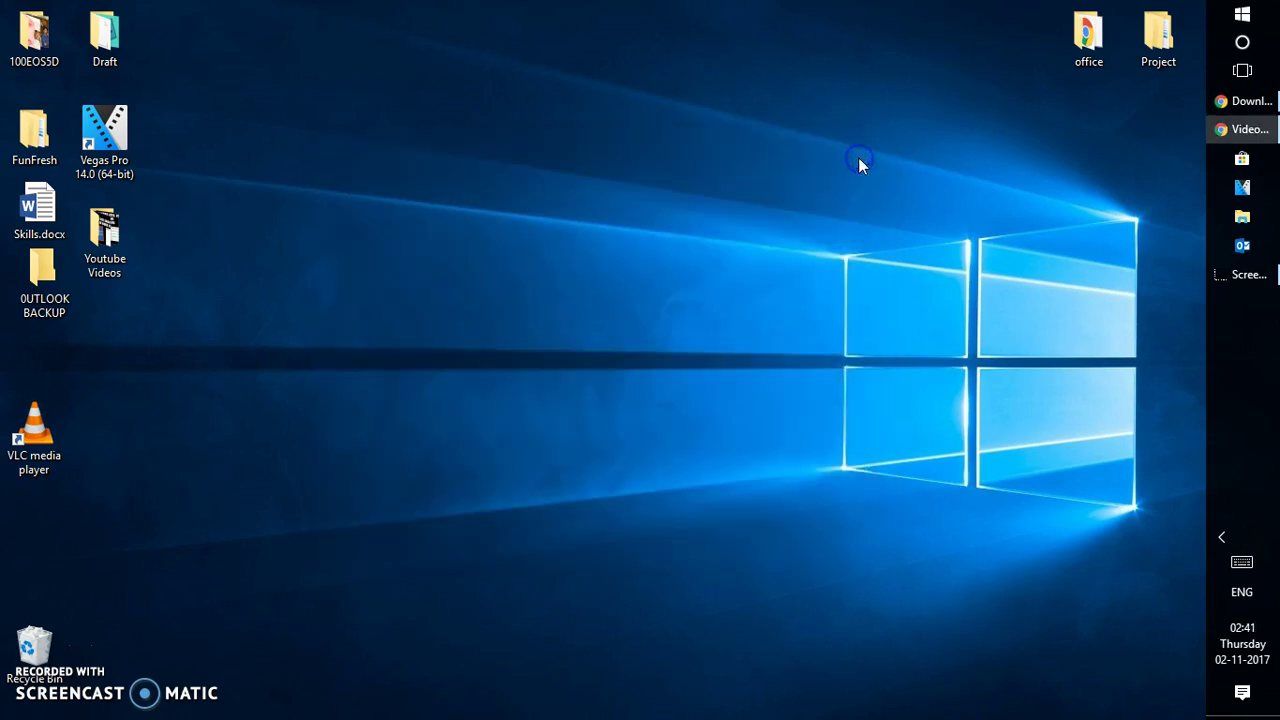
Pin the VLC media player desktop shortcut to the taskbar and launch the player from the desktop.
left_click(28, 450)
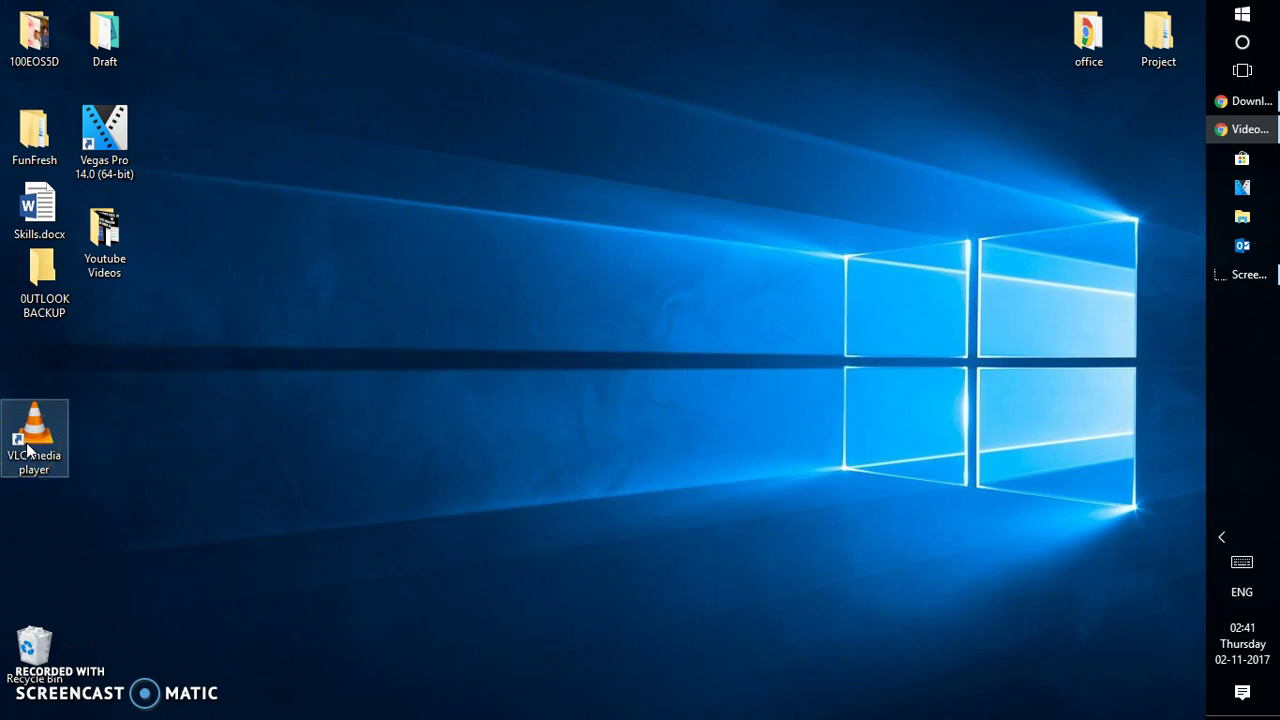
double_click(28, 450)
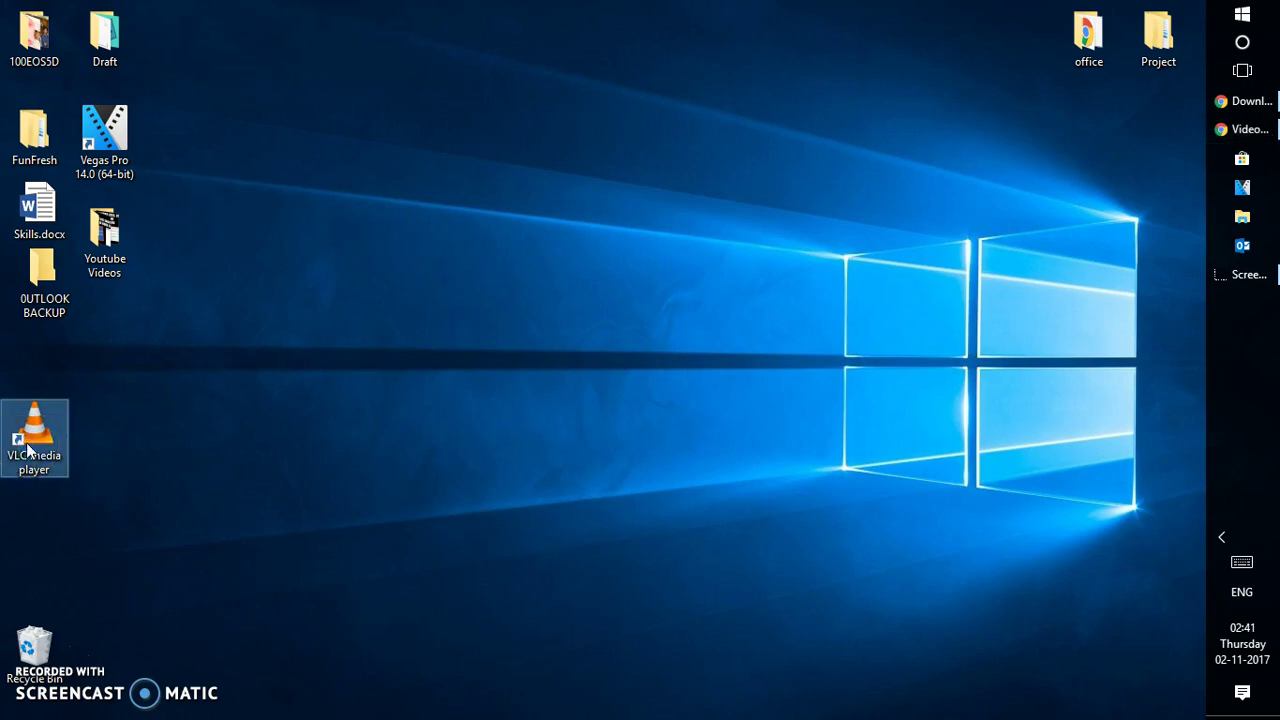
right_click(28, 448)
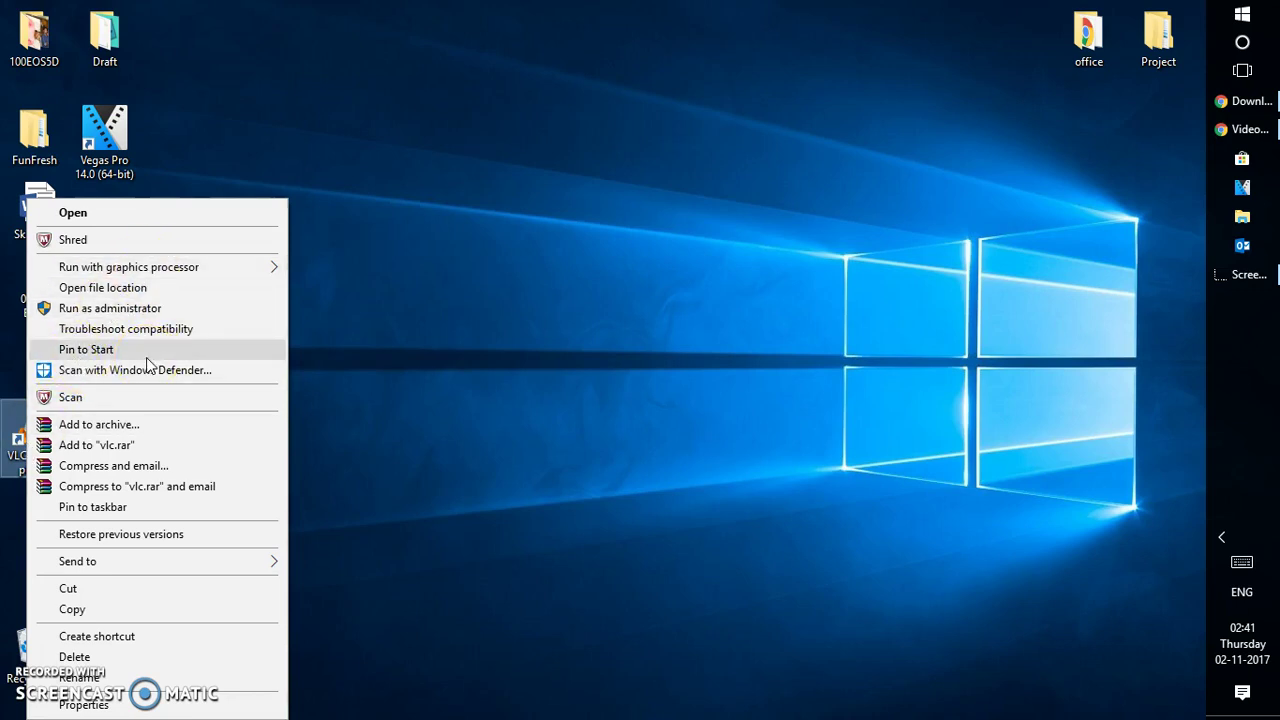
left_click(140, 509)
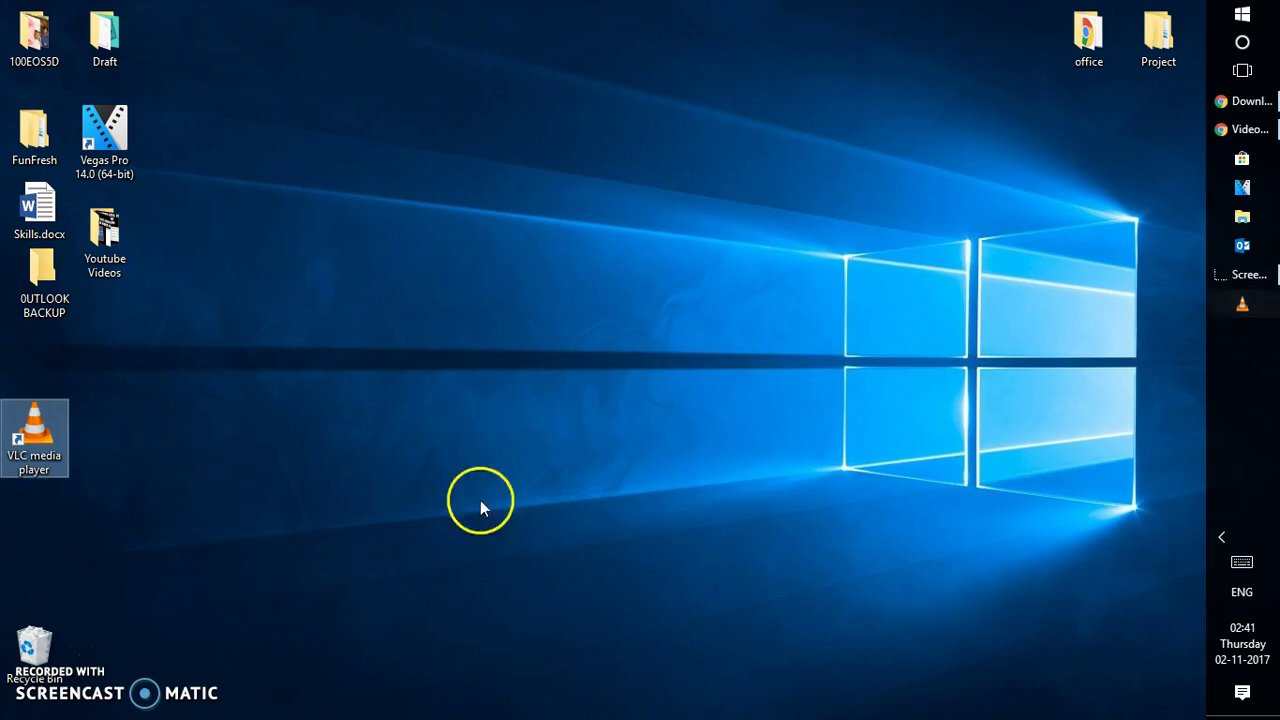
double_click(17, 447)
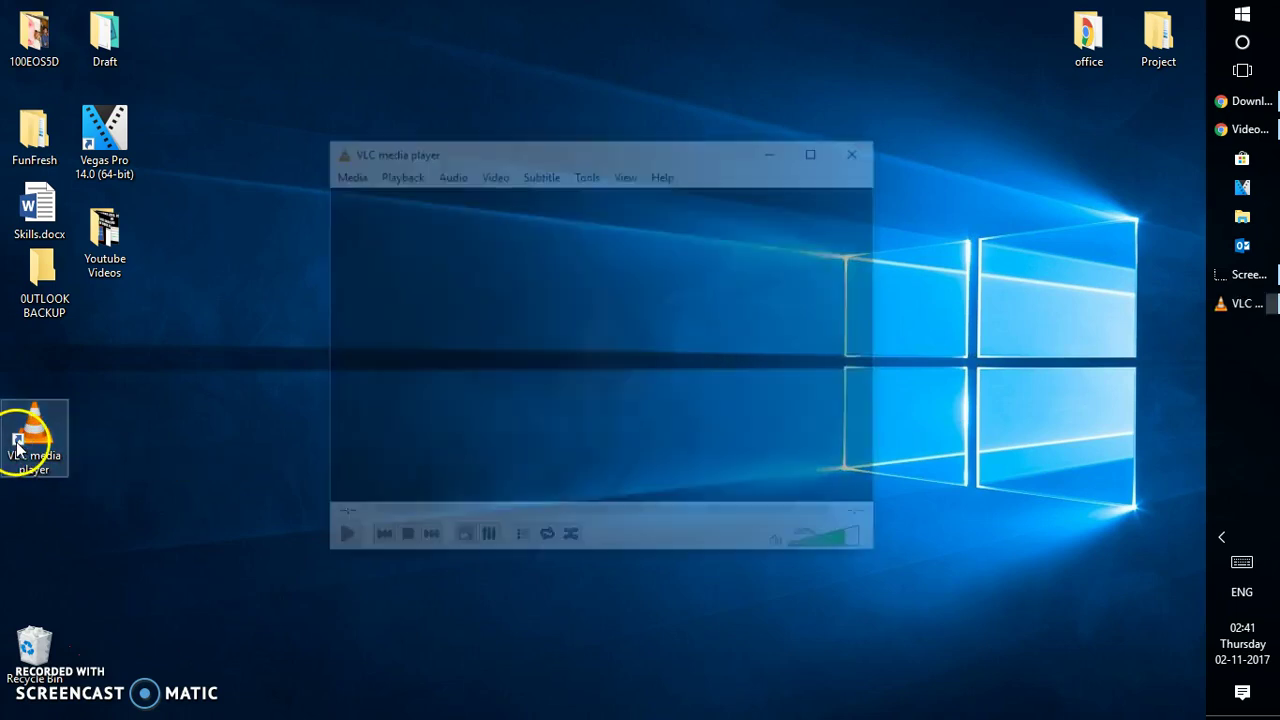